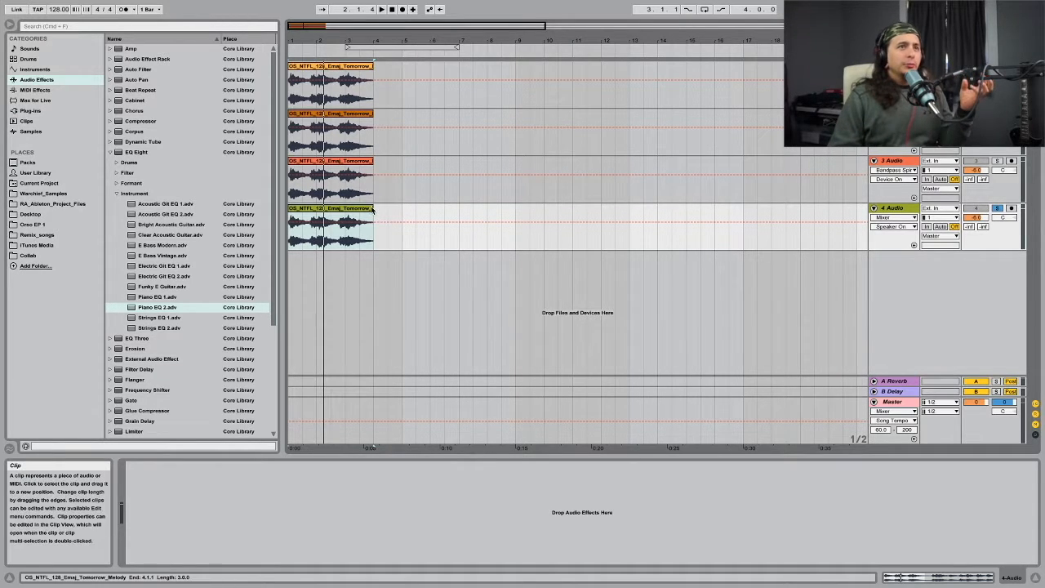
Step: Play the unprocessed melody clip on track 4 Audio to hear the dry sound
mouse_move(374, 210)
left_mouse_down()
mouse_move(630, 213)
mouse_move(377, 216)
left_mouse_up()
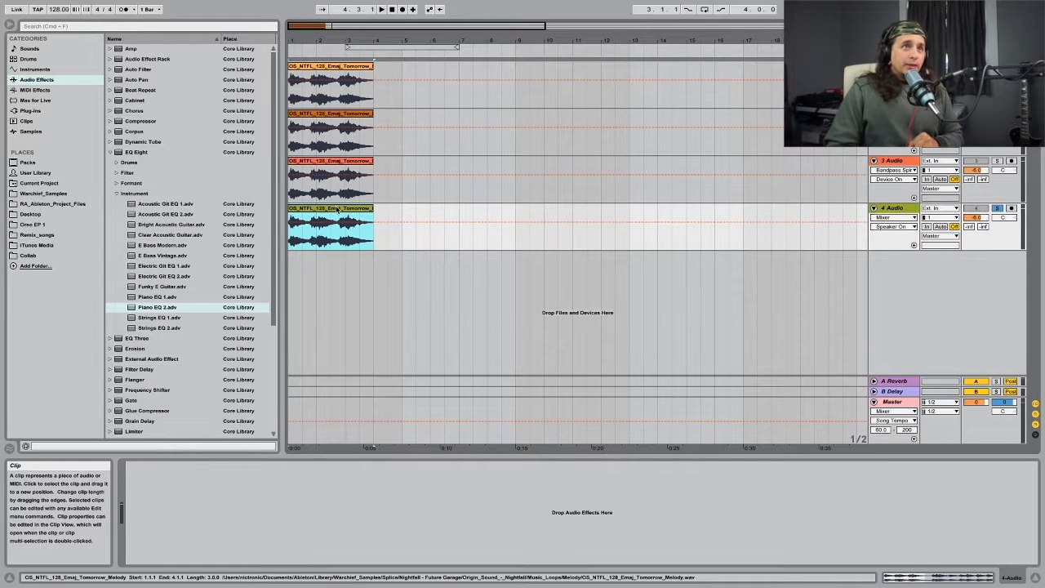
left_click(903, 210)
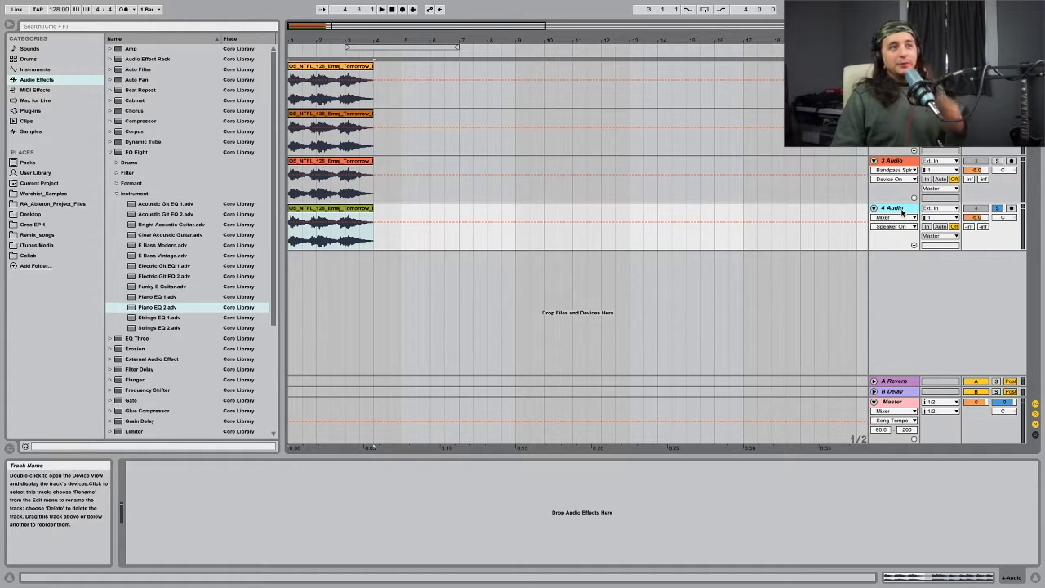
key("space")
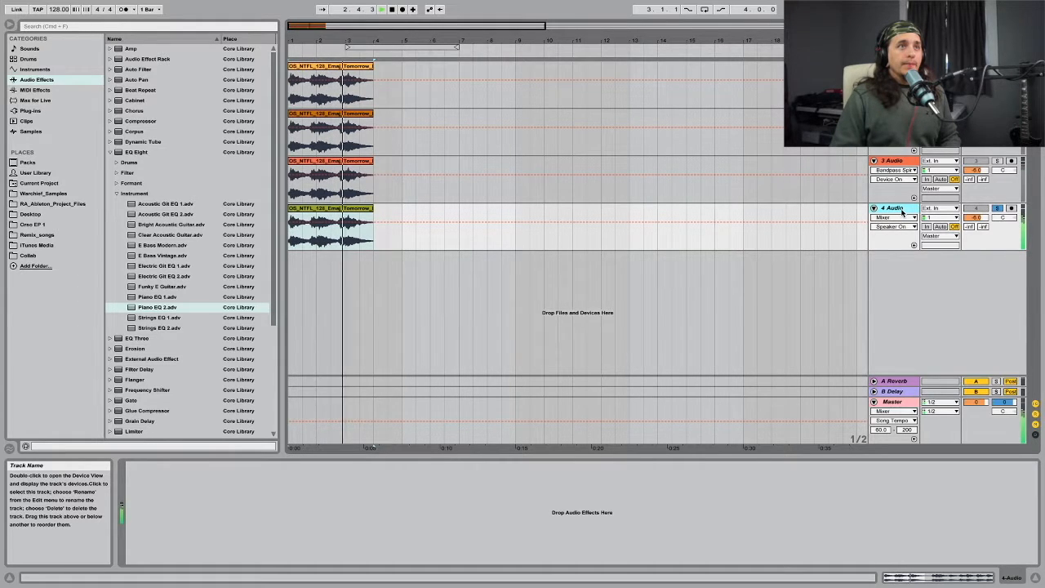
key("space")
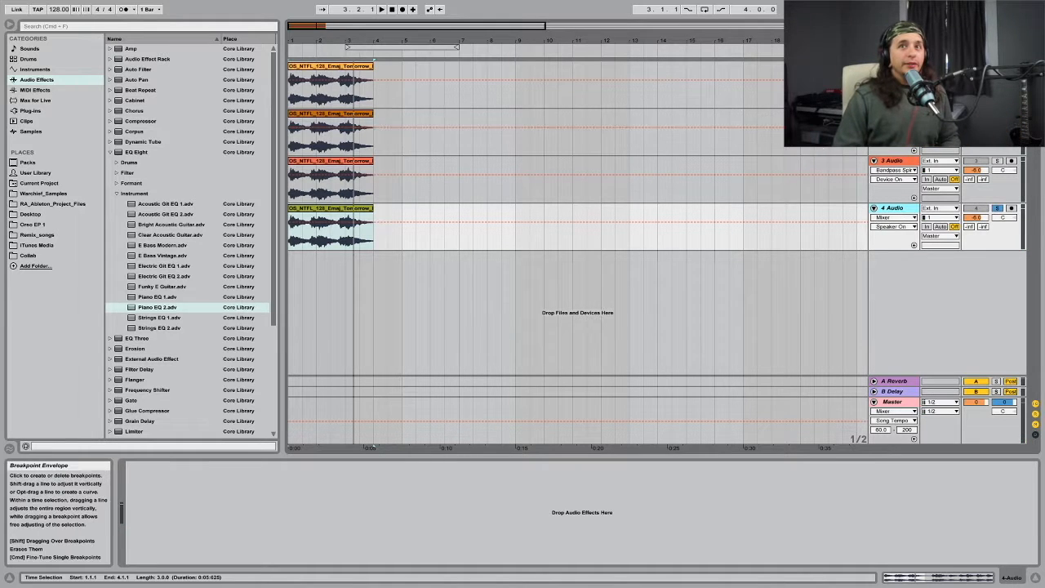
Step: Inspect track 1's effect chain and audition its processed melody on the Master track's spectrum display
left_click(893, 66)
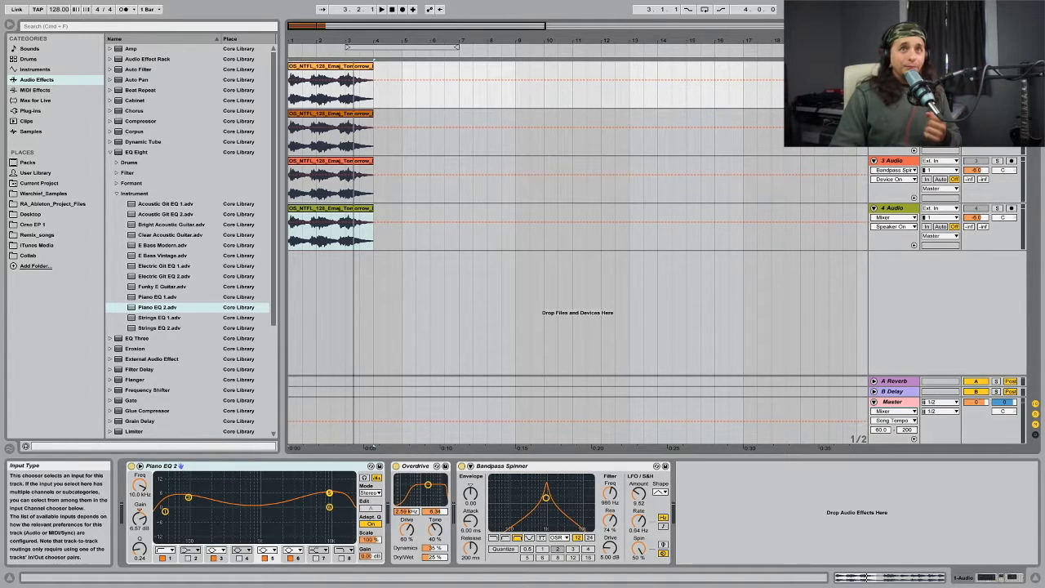
left_click(893, 401)
key("space")
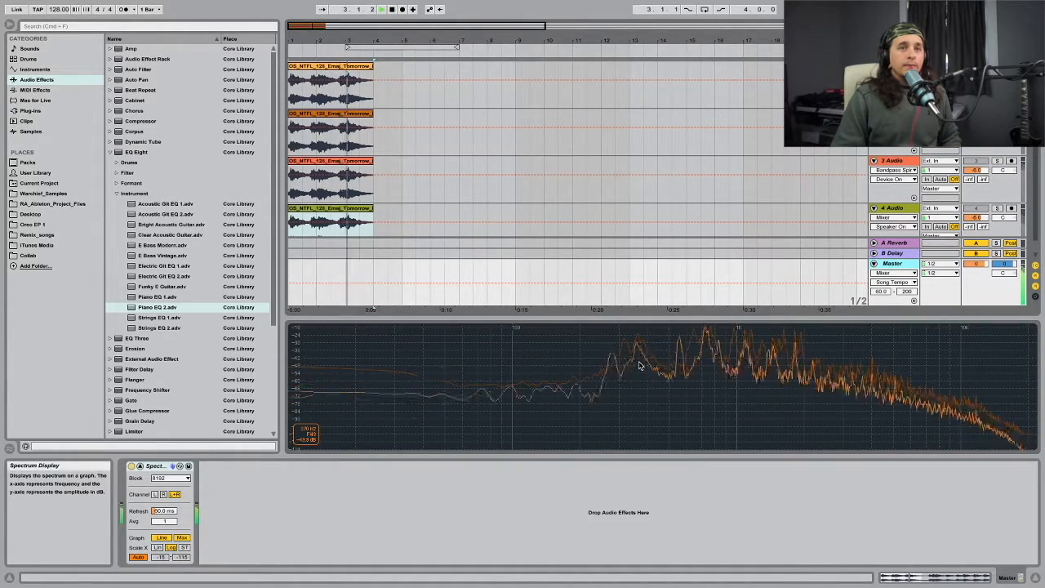
key("space")
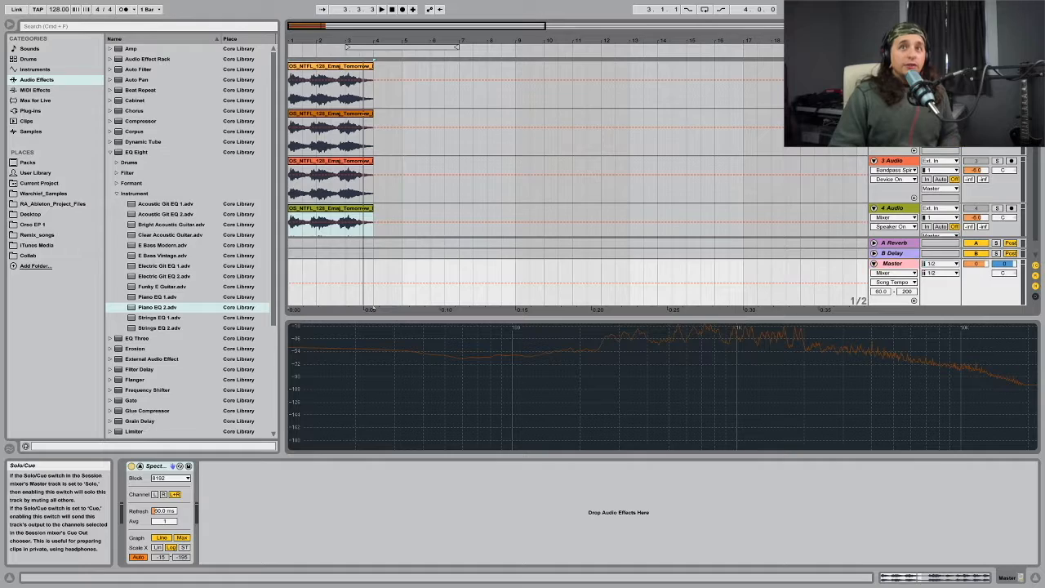
key("space")
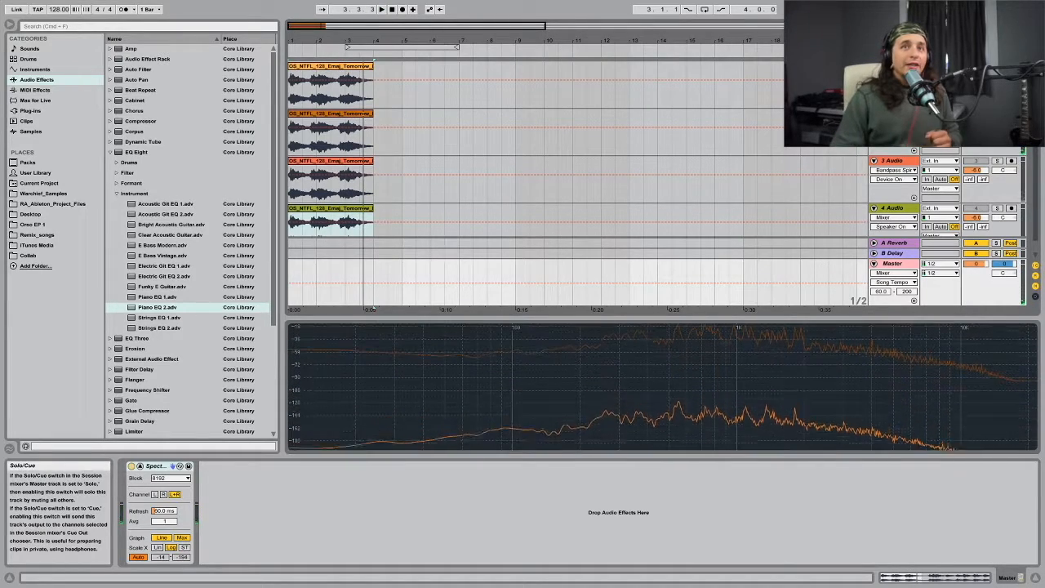
Step: Compare the device order on tracks 1 and 2, and audition the melody against the Master spectrum
left_click(893, 66)
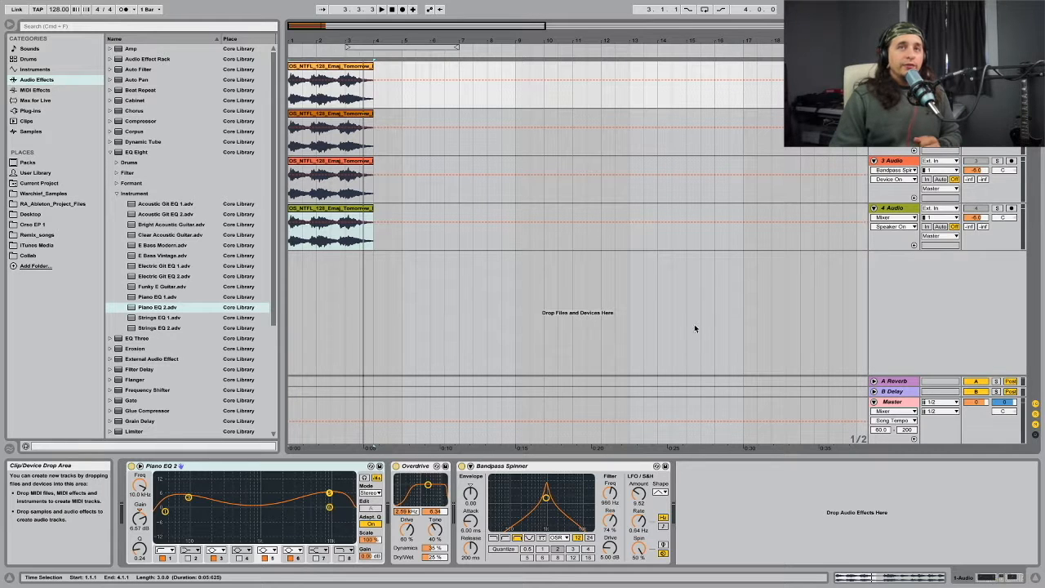
left_click(892, 113)
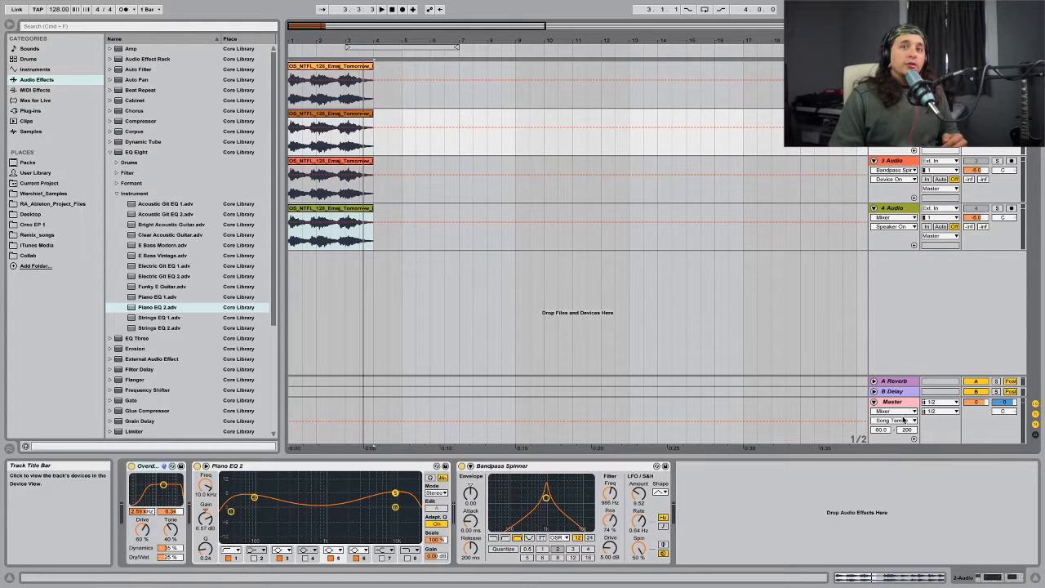
left_click(902, 402)
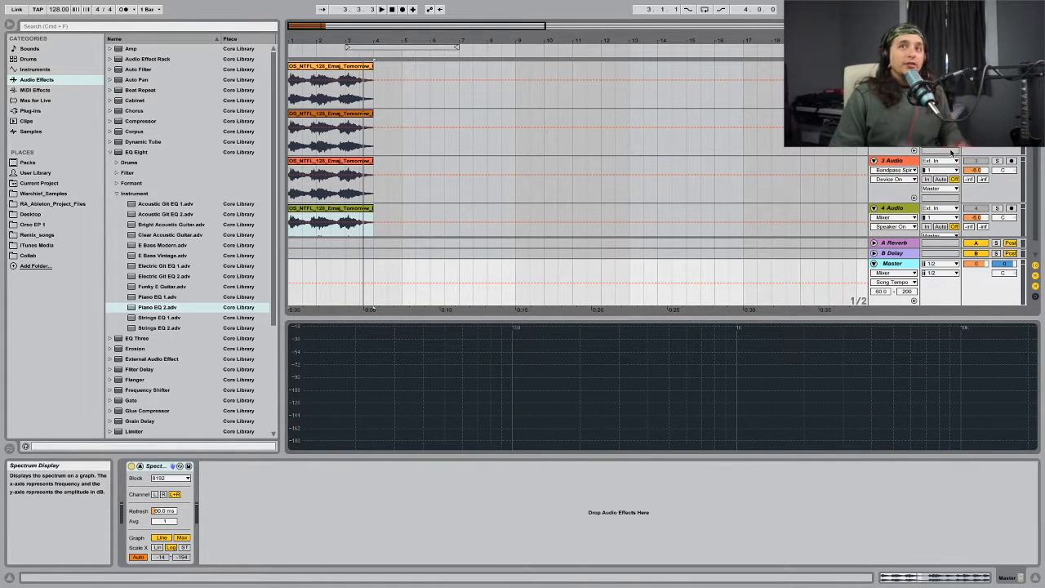
key("space")
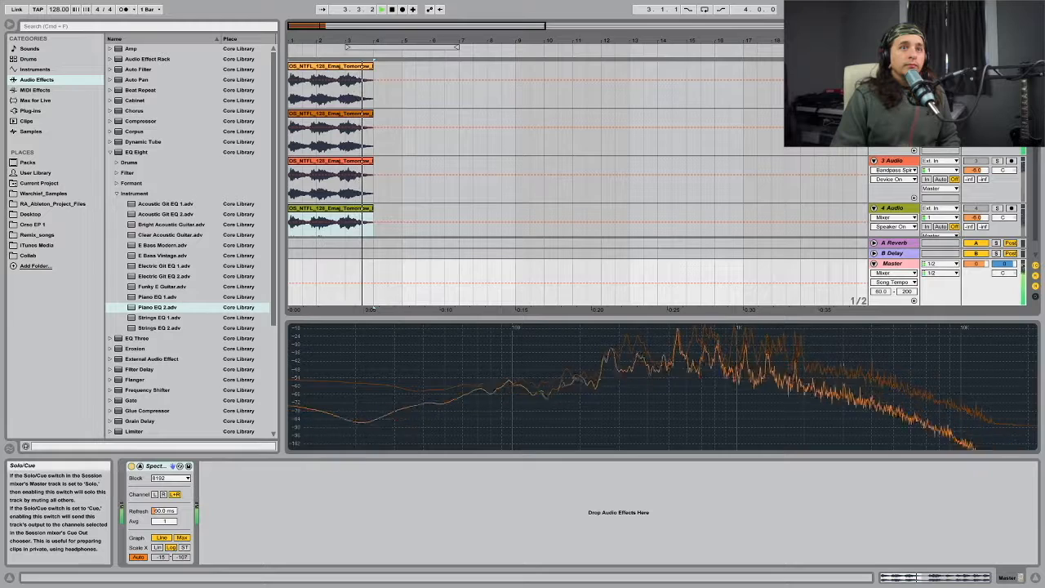
key("space")
Step: Review the chains on tracks 2 and 3, and compare track 3 soloed with another track on the Master spectrum
left_click(894, 113)
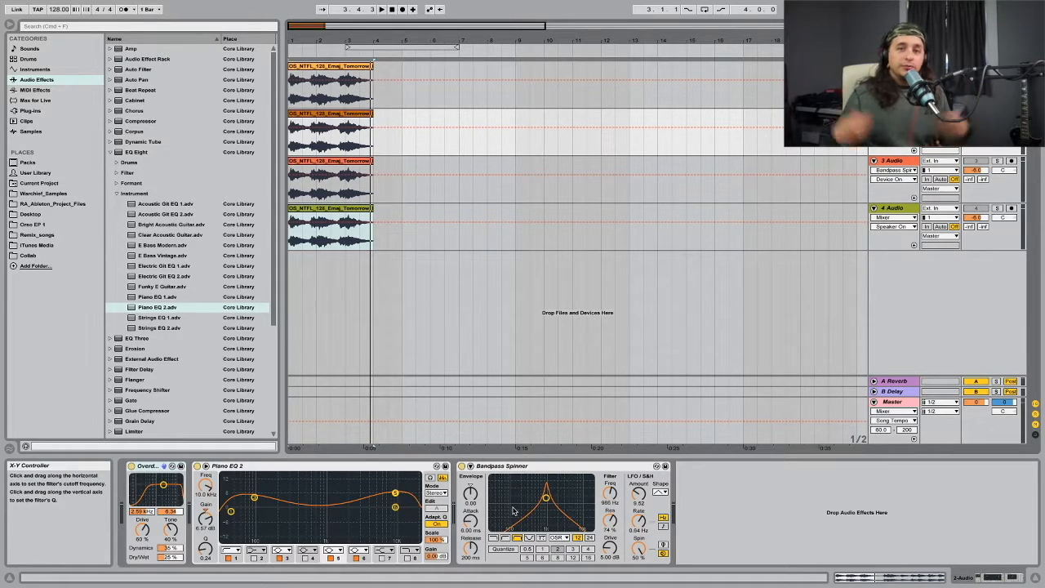
left_click(895, 166)
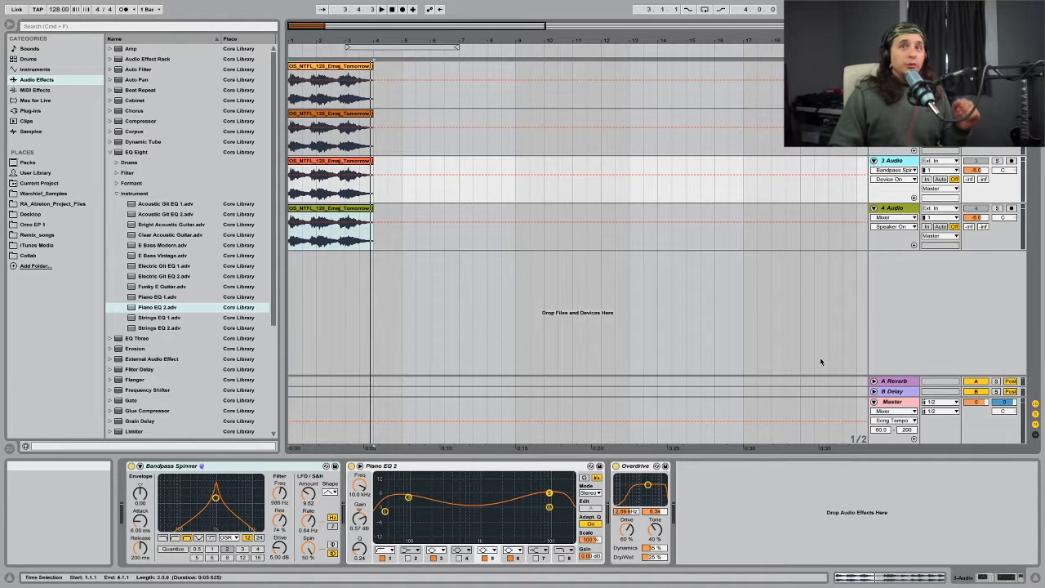
left_click(998, 160)
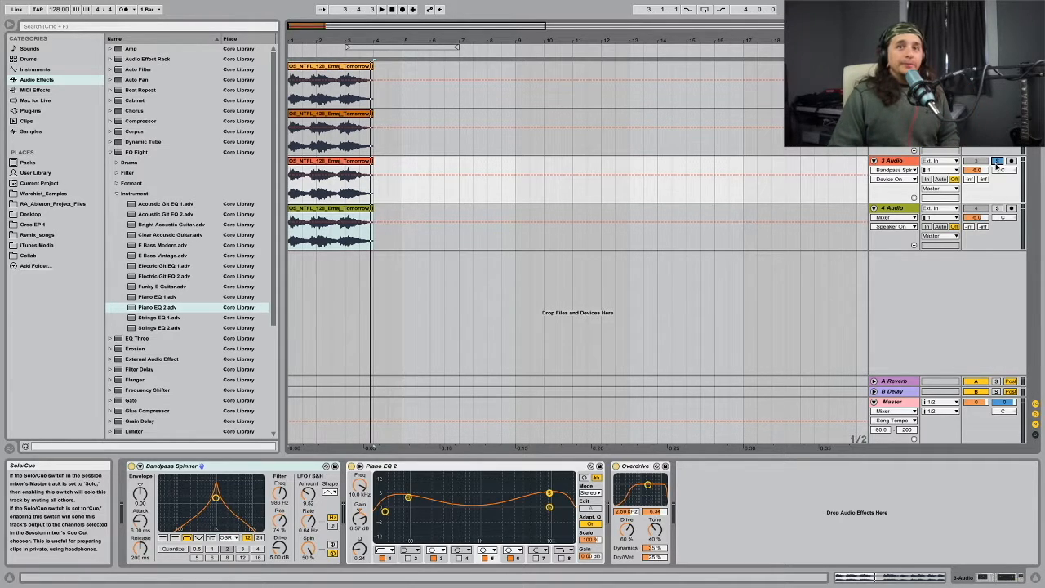
left_click(914, 406)
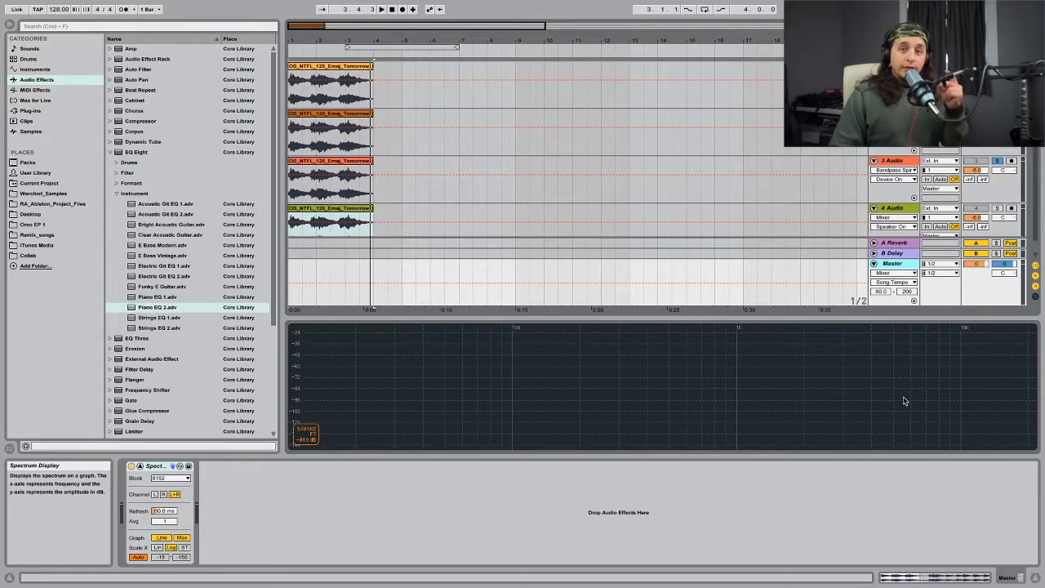
key("space")
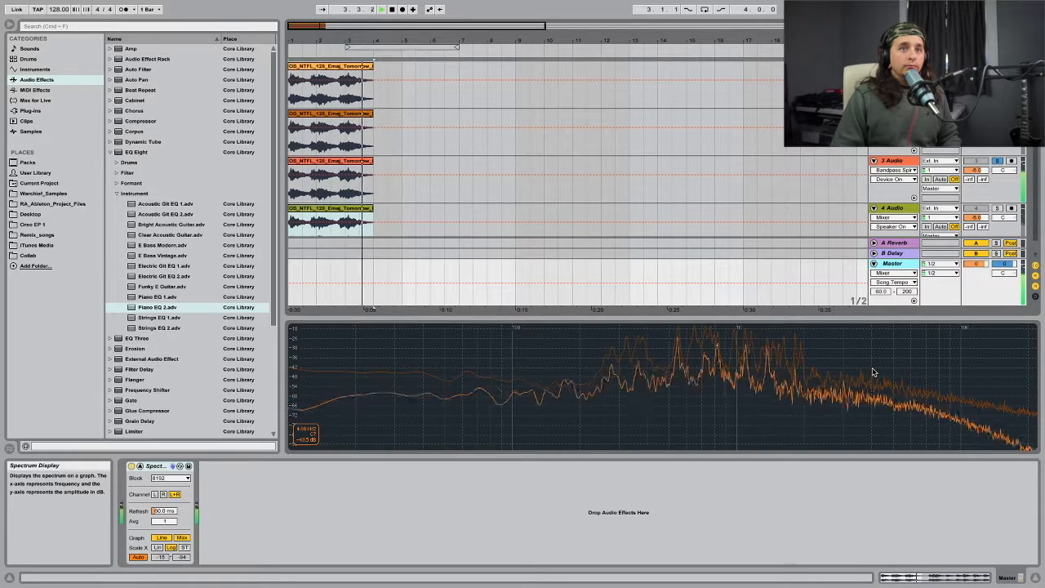
key("space")
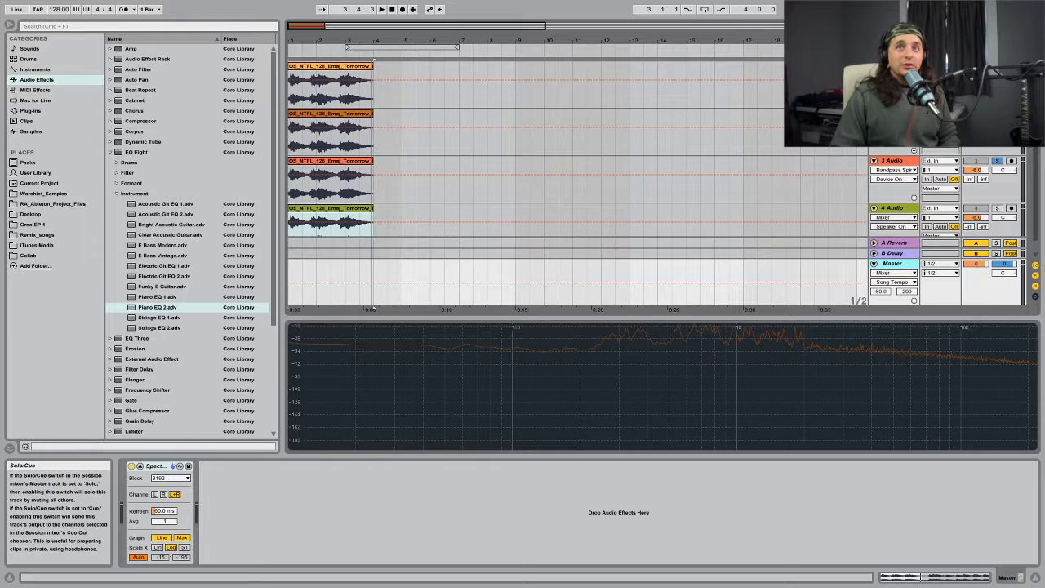
key("space")
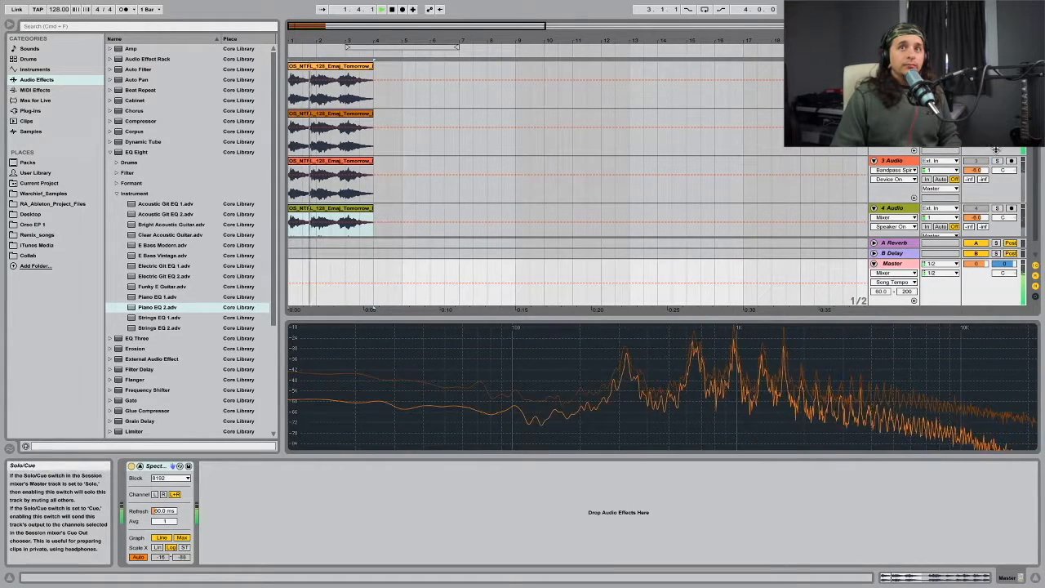
left_click(997, 161)
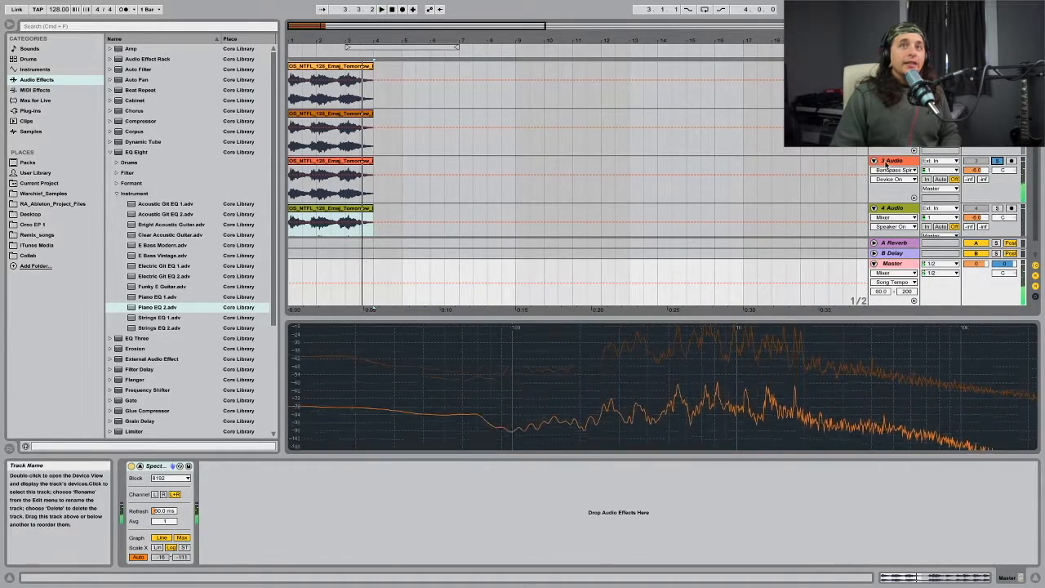
Step: Replace track 4 with a duplicate of track 3 and move its Piano EQ 2 after Overdrive
left_click(889, 161)
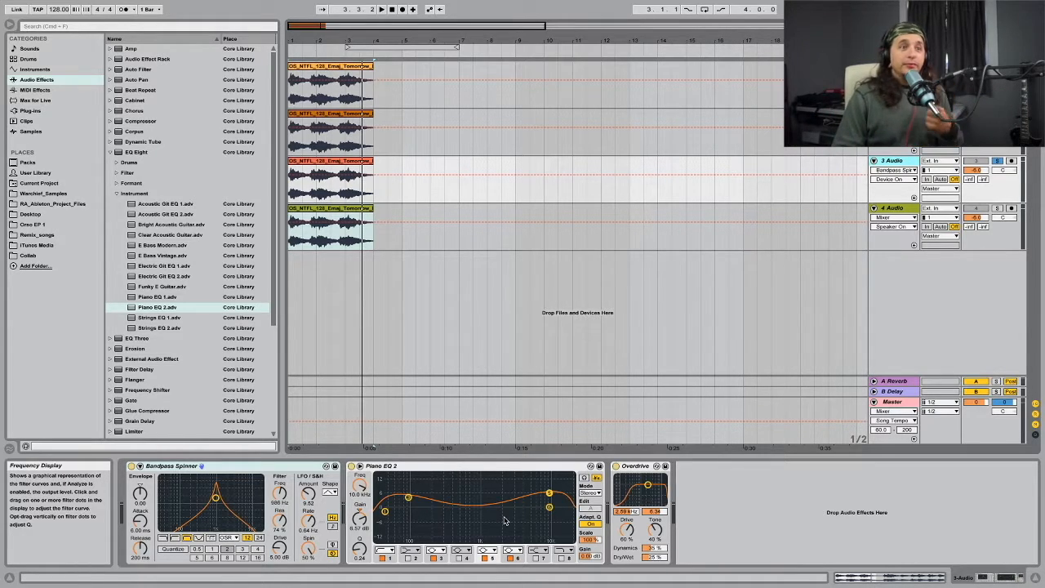
left_click(908, 209)
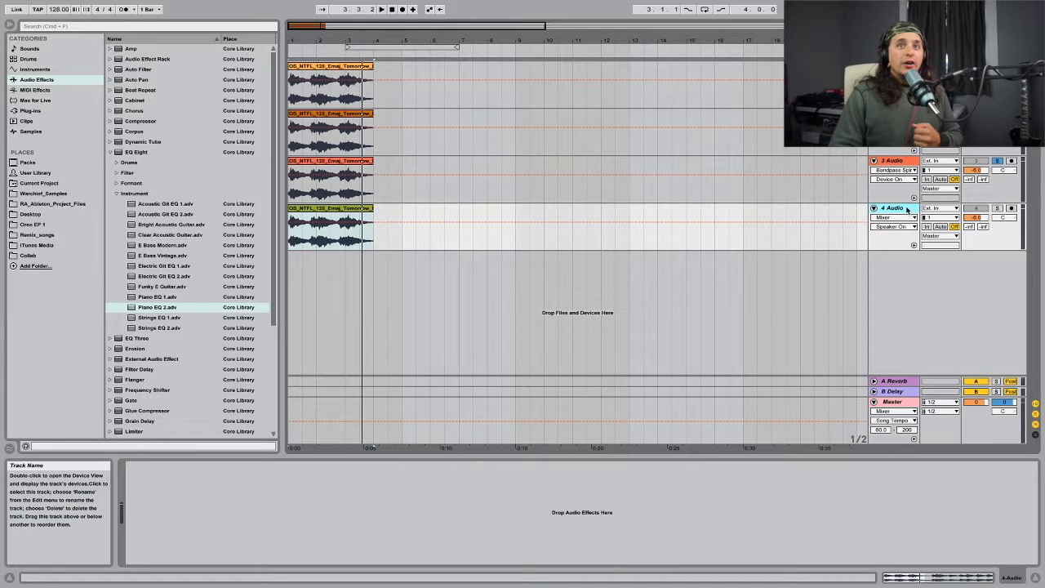
left_click(901, 167)
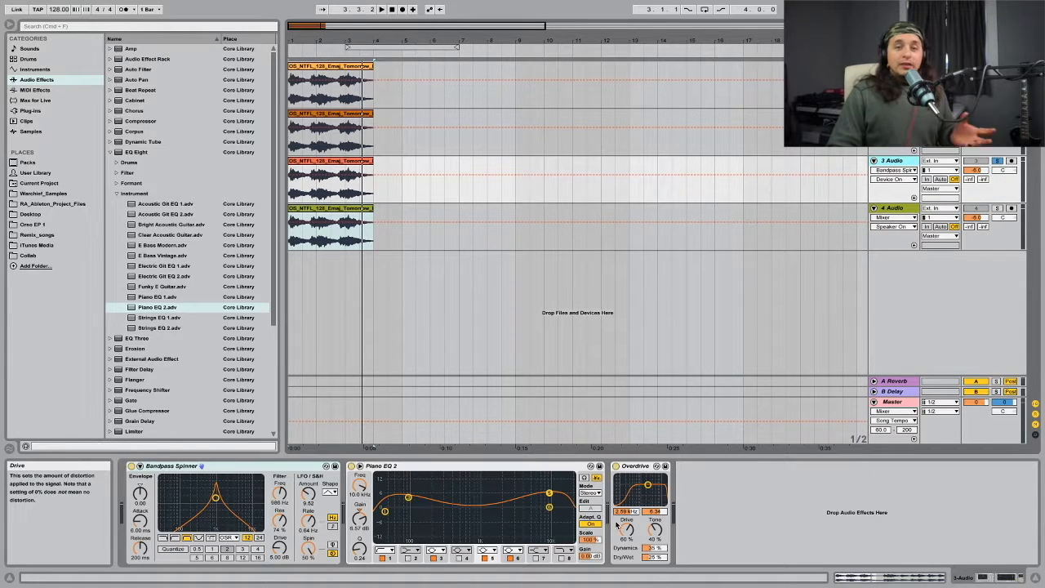
left_click(913, 210)
left_click(900, 163)
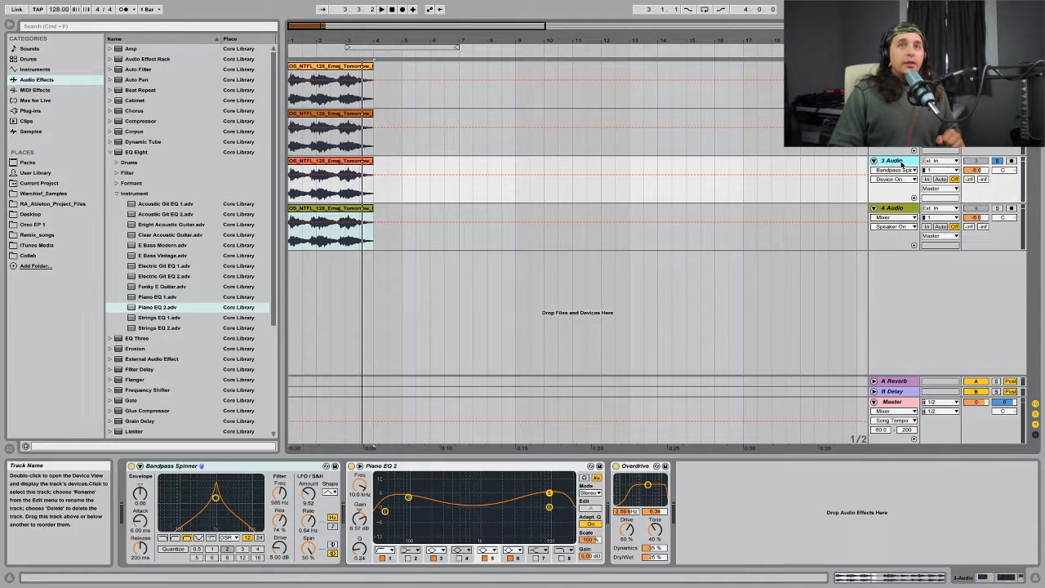
left_click(903, 210)
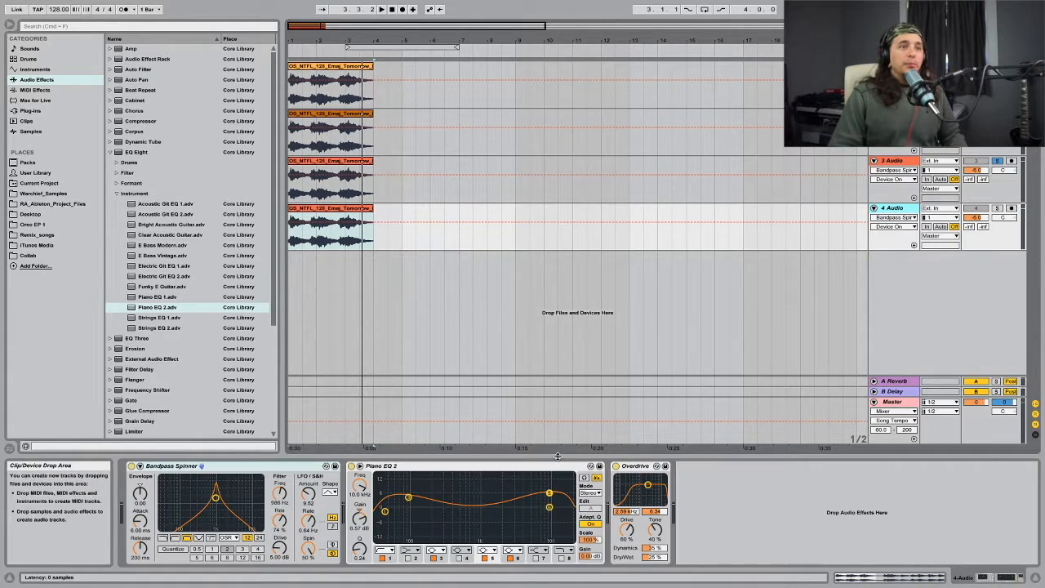
left_click_drag(507, 467, 715, 478)
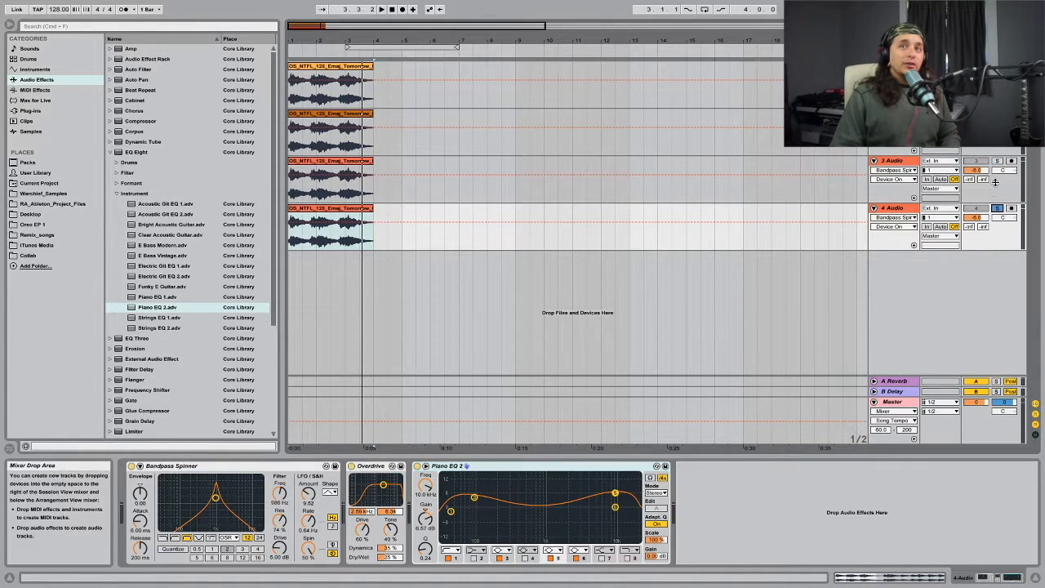
Step: Compare the order of Piano EQ 2 and Overdrive in the effect chains of tracks 3 and 4
left_click(908, 191)
left_click(911, 217)
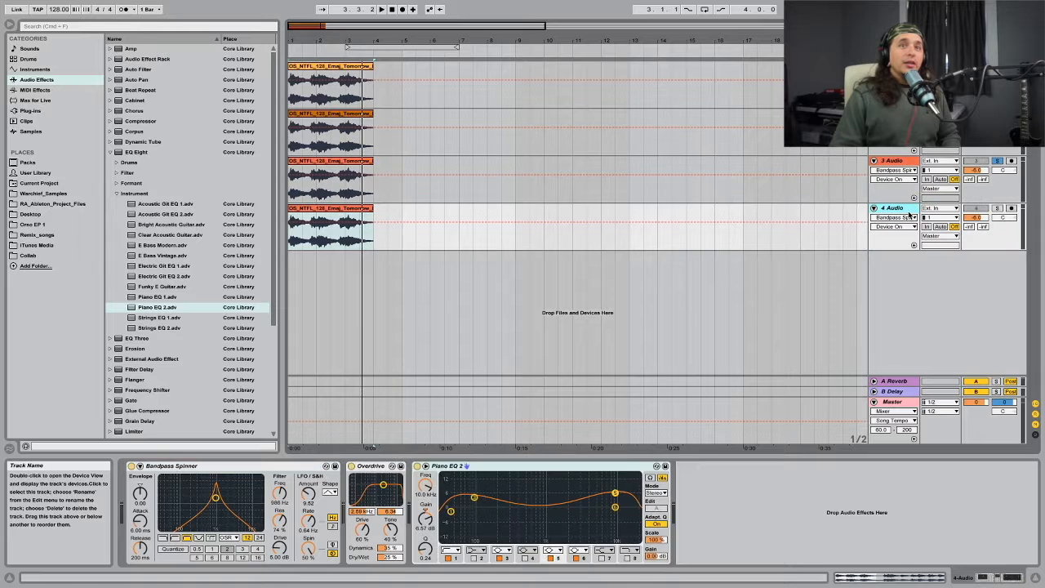
left_click(903, 176)
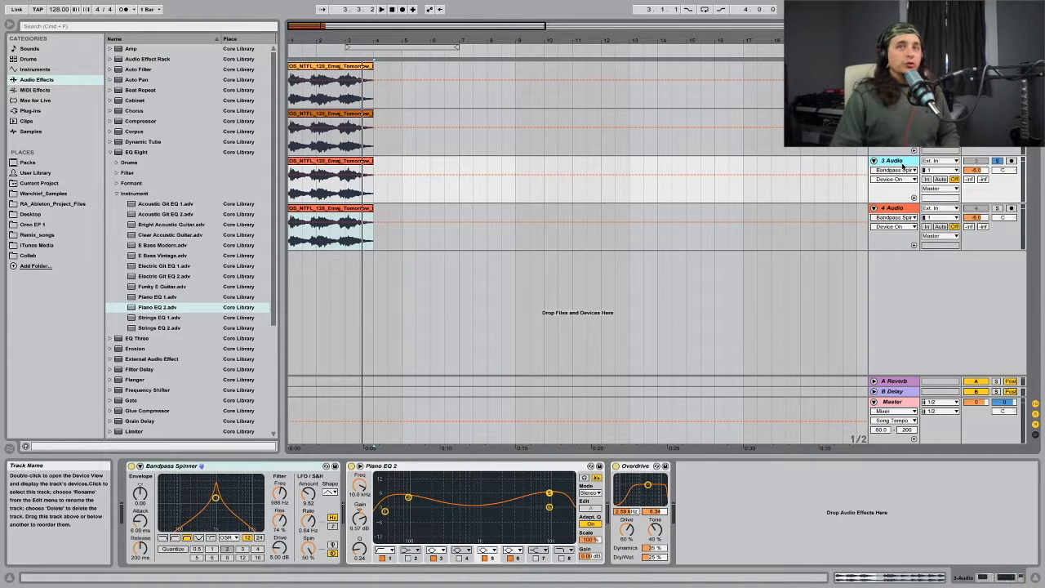
left_click(904, 211)
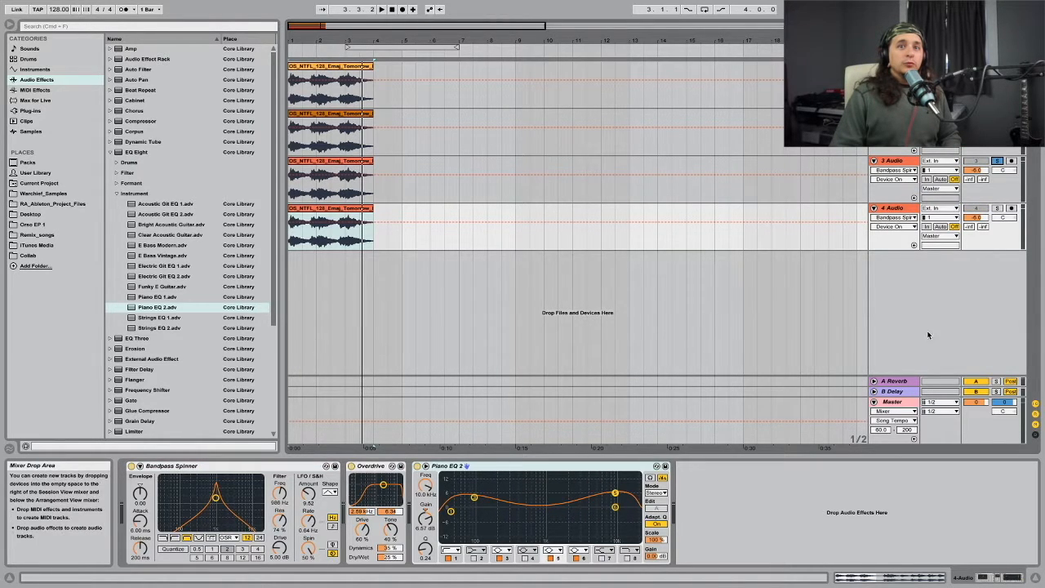
Step: Play the loop with the Master spectrum shown, alternating the solo between tracks 3 and 4 to compare them
left_click(896, 403)
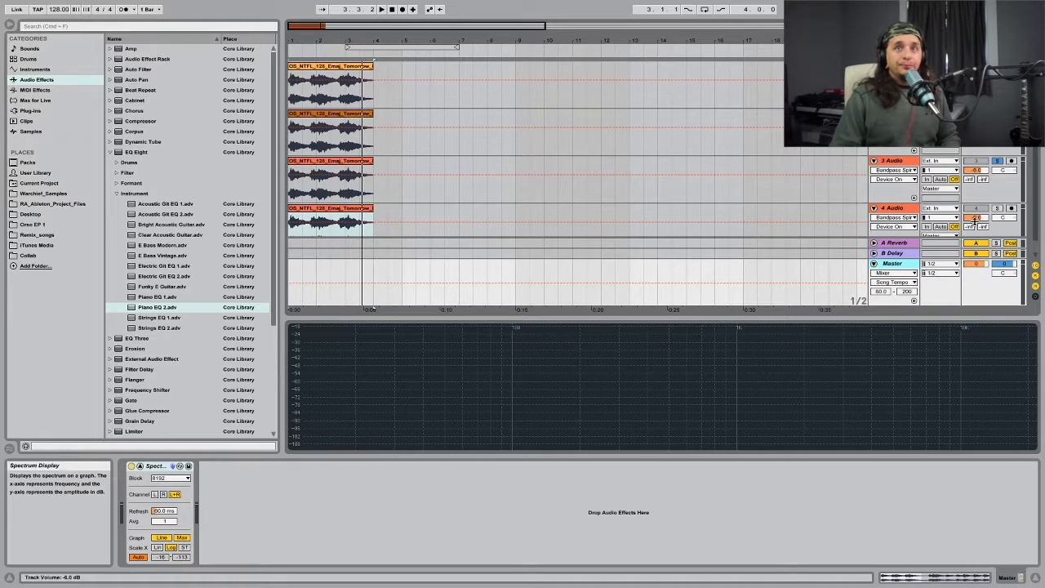
key("space")
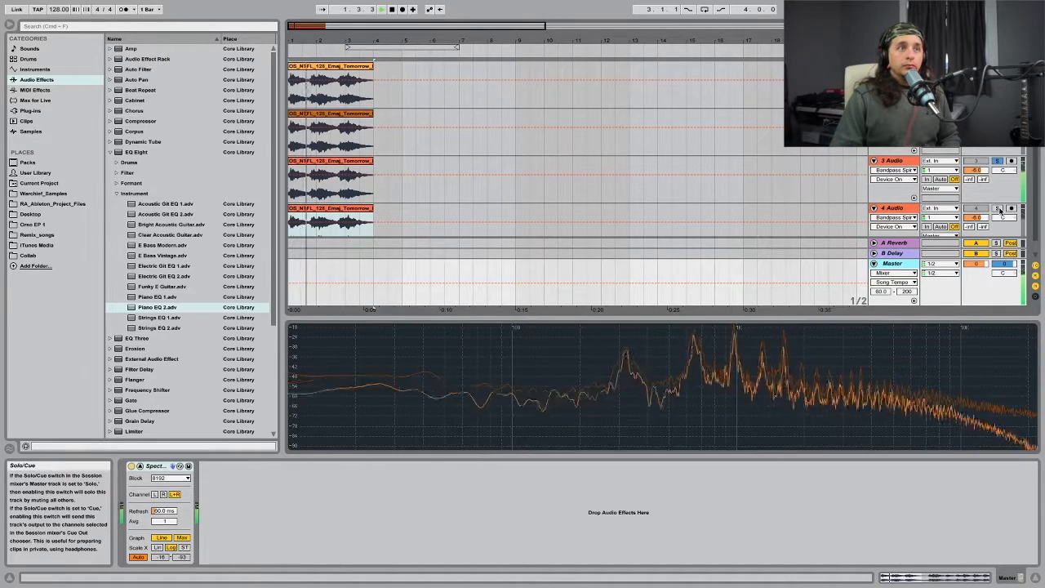
left_click(998, 210)
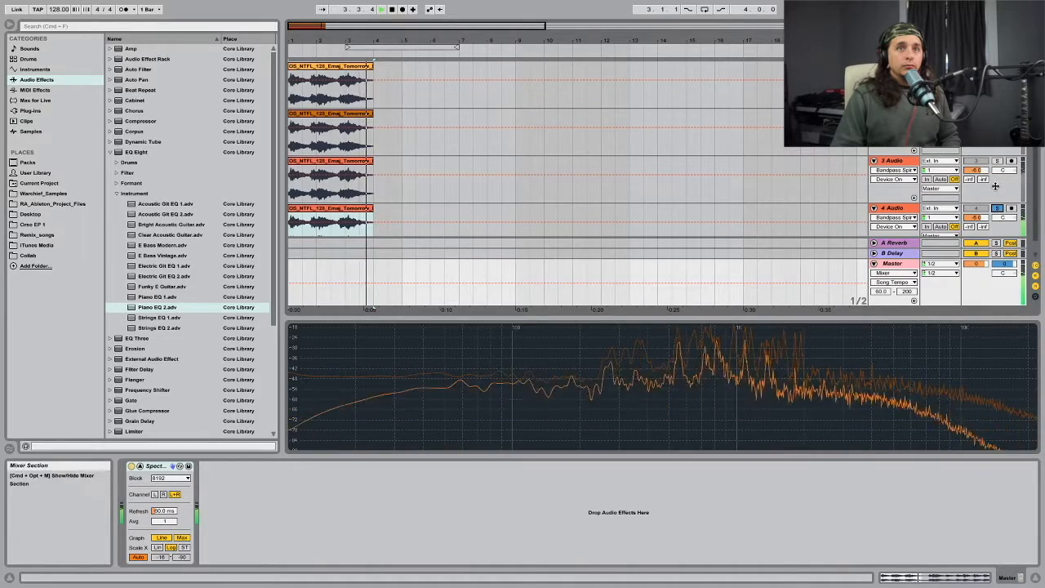
left_click(998, 161)
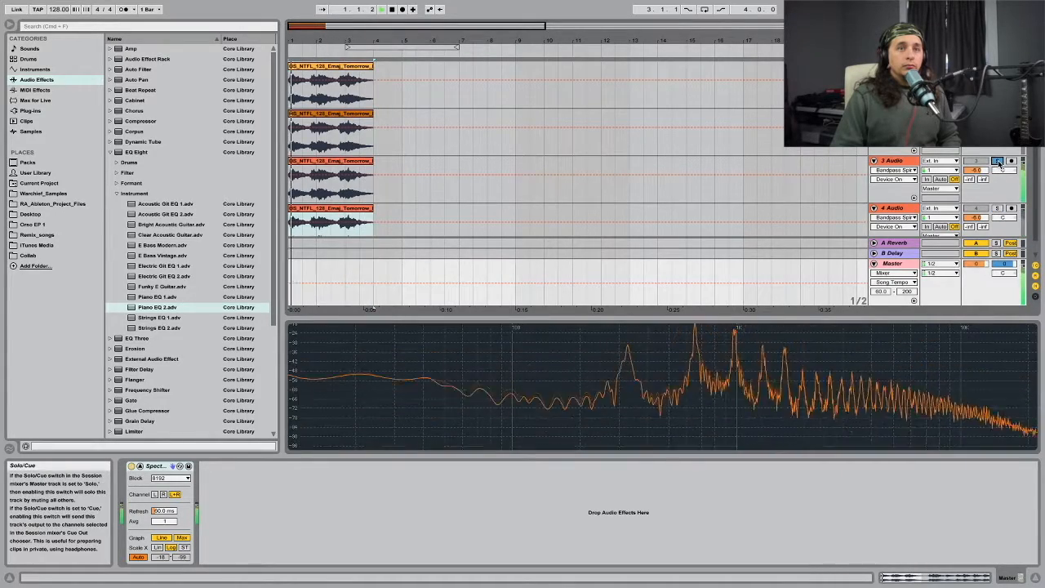
left_click(998, 210)
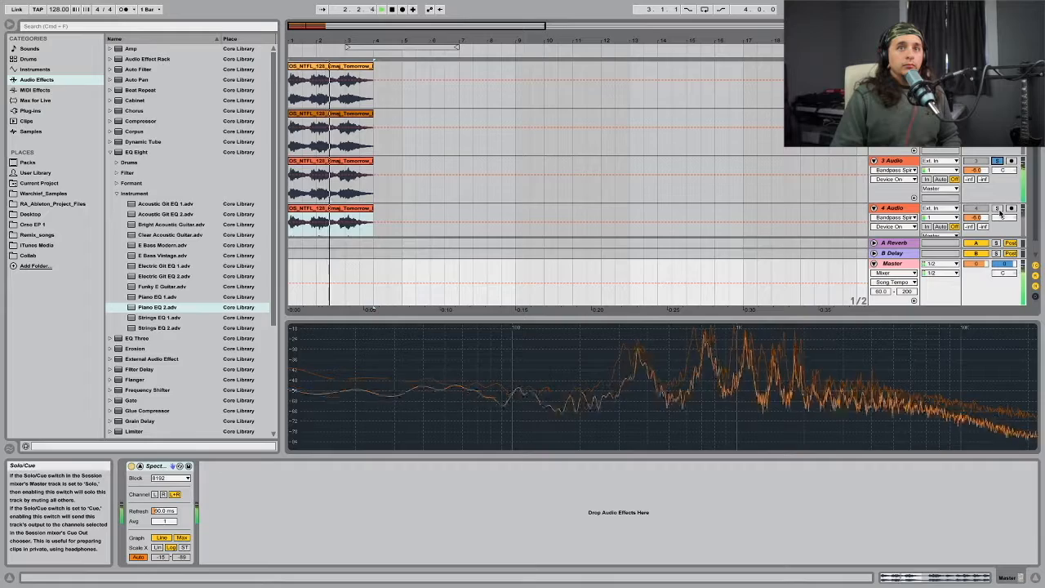
left_click(999, 161)
Step: Set band 5 of track 4's Piano EQ 2 to 10.0 kHz with a gain of 6.07 dB, and compare its chain with track 3's
left_click(916, 225)
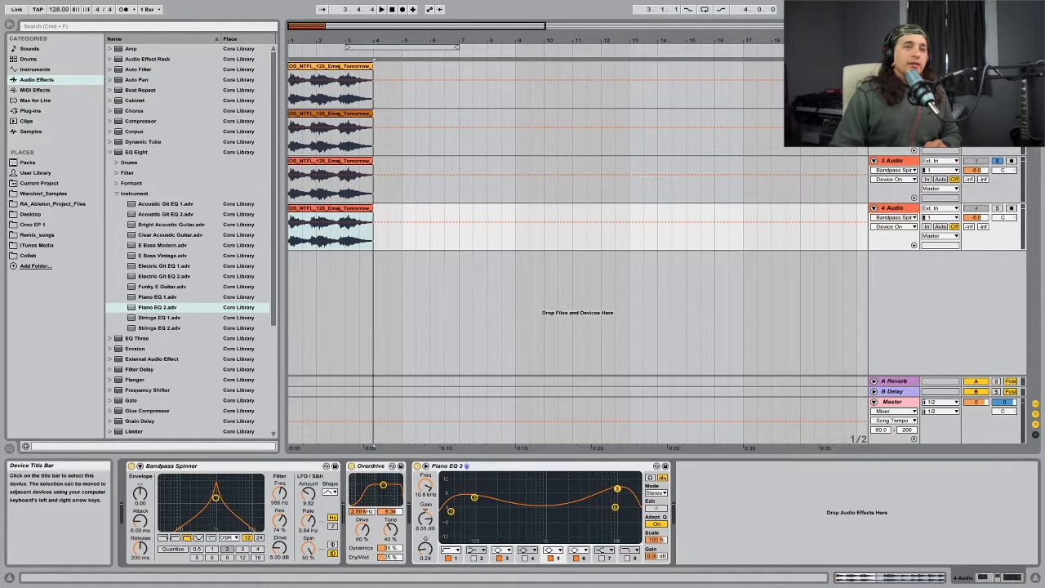
left_click_drag(615, 493, 615, 494)
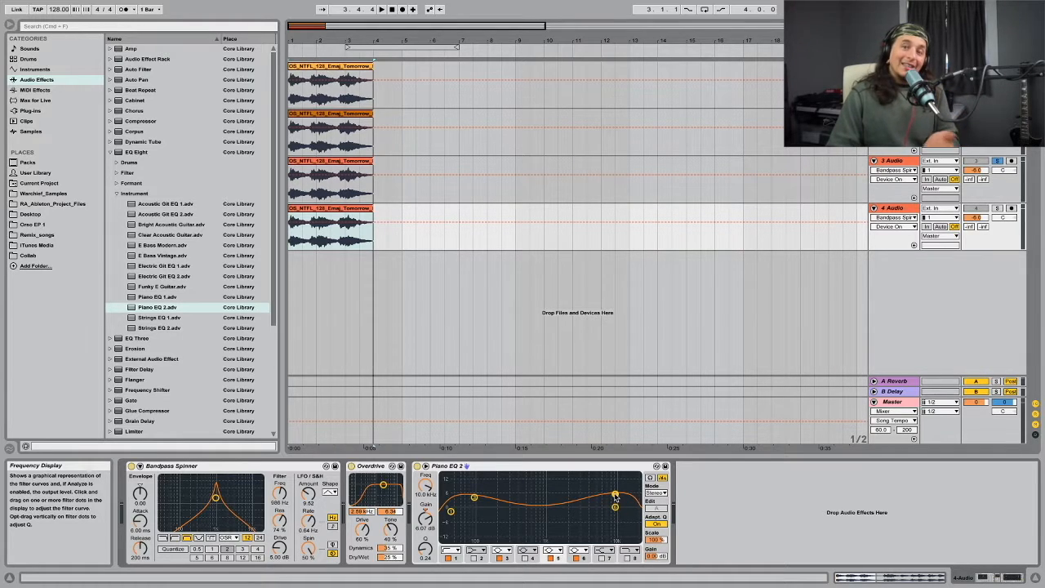
left_click(893, 161)
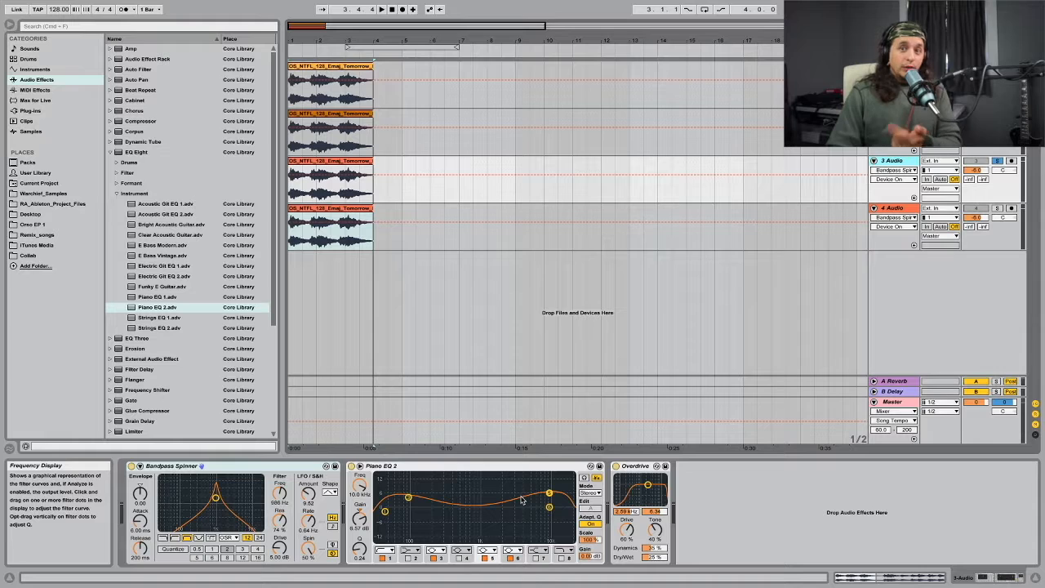
left_click(894, 207)
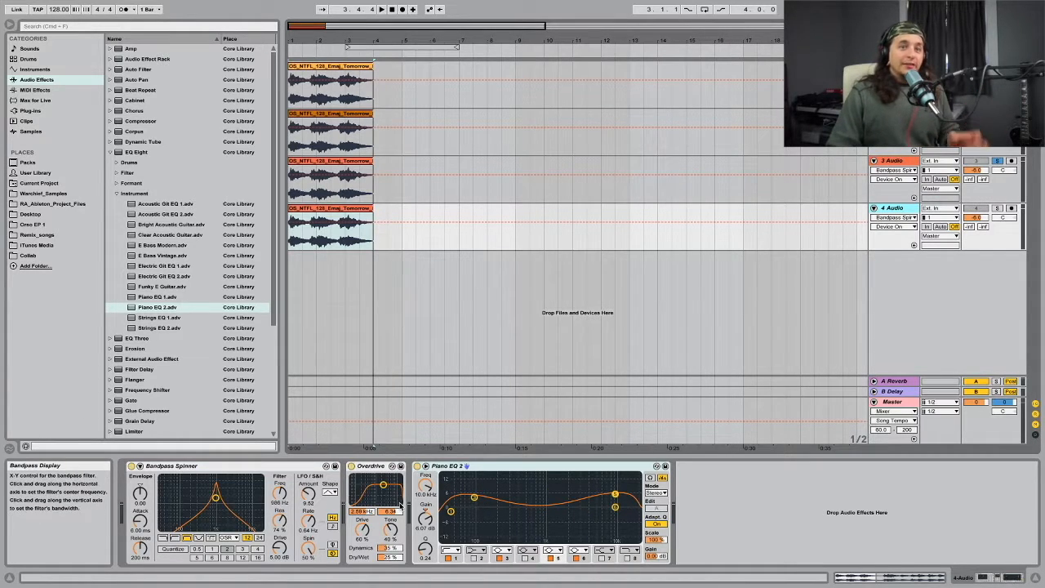